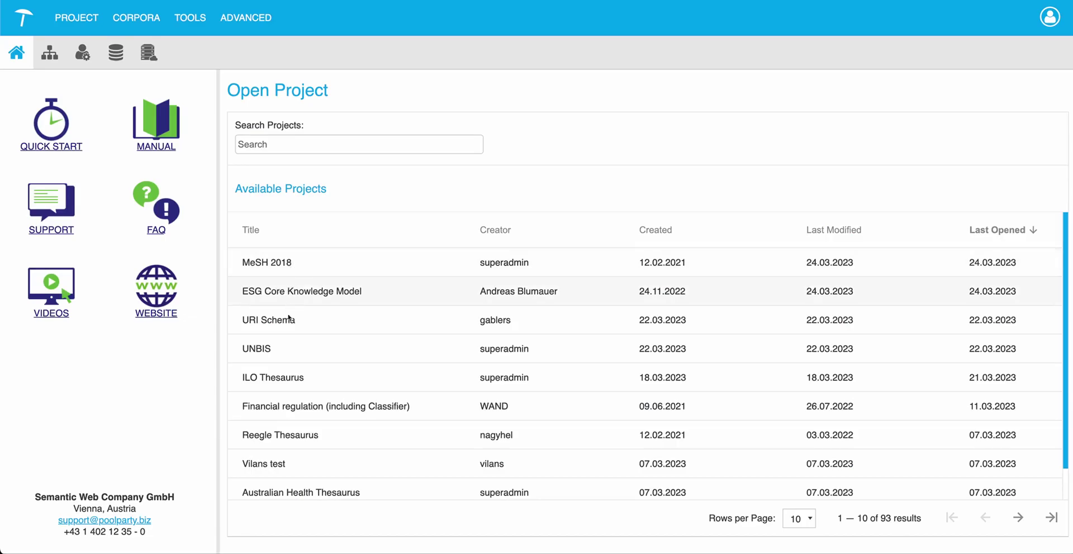
Open the MeSH 2018 project and expand the Anthropology branch and the Education node to list Education's sub-concepts.
click(290, 261)
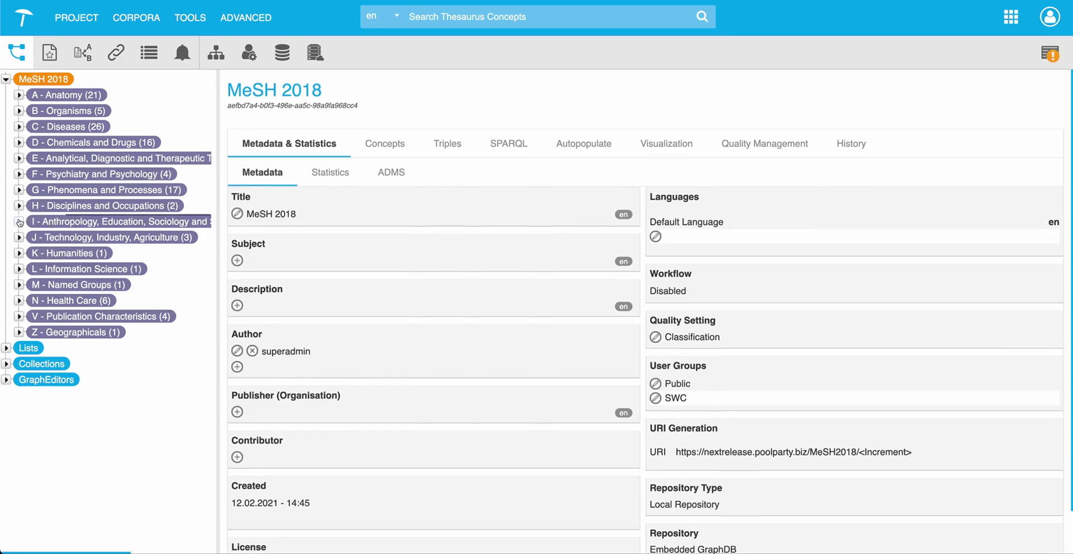
click(19, 221)
click(32, 238)
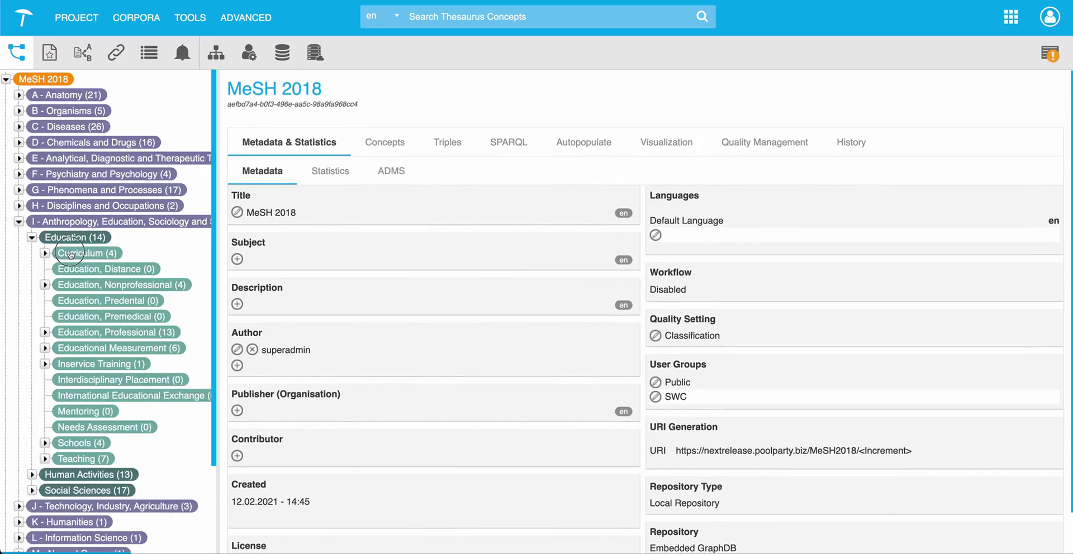
Show the Curriculum concept, drag Education, Premedical under its Narrower Concepts, and cancel an alternative label.
click(48, 254)
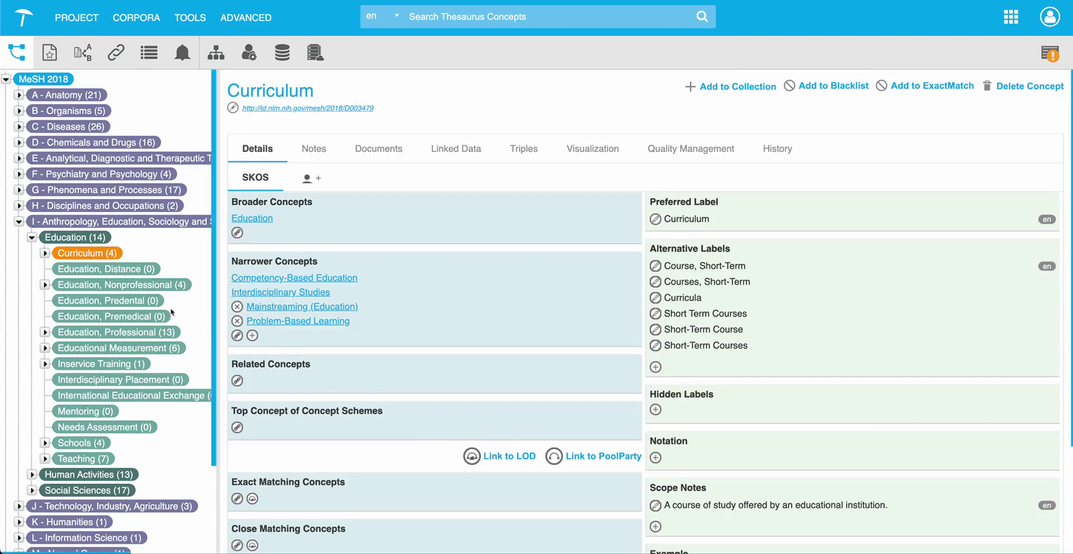
drag(150, 316, 255, 333)
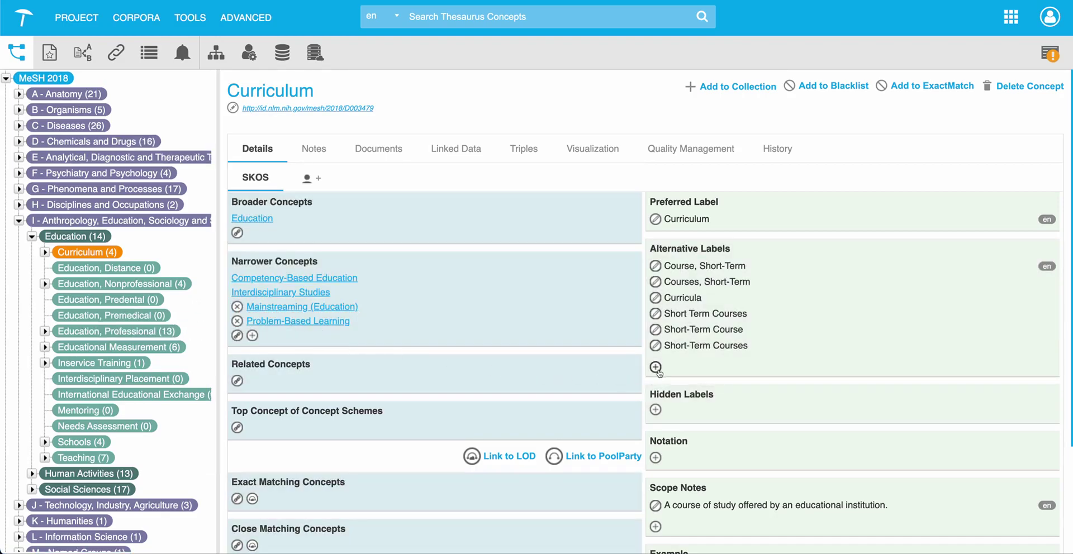
click(655, 367)
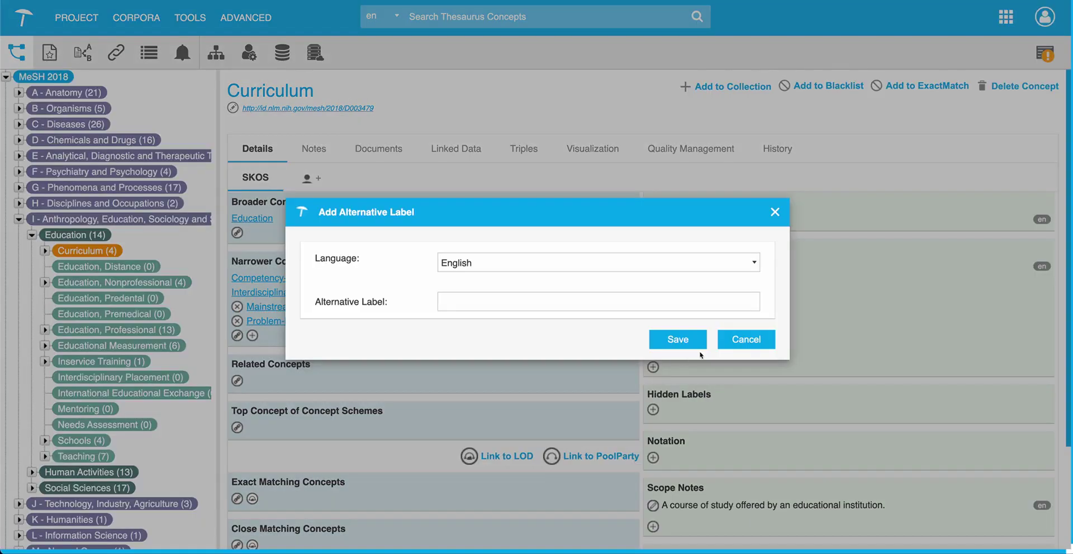
click(759, 348)
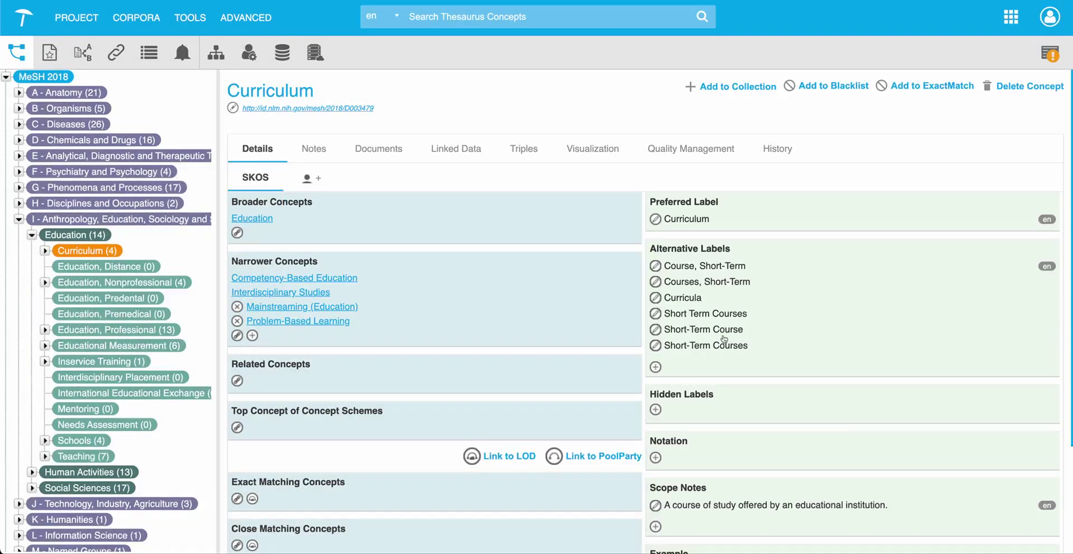
Search the thesaurus for 'ergo' and open the Ergocalciferols concept.
click(482, 22)
text(ergo)
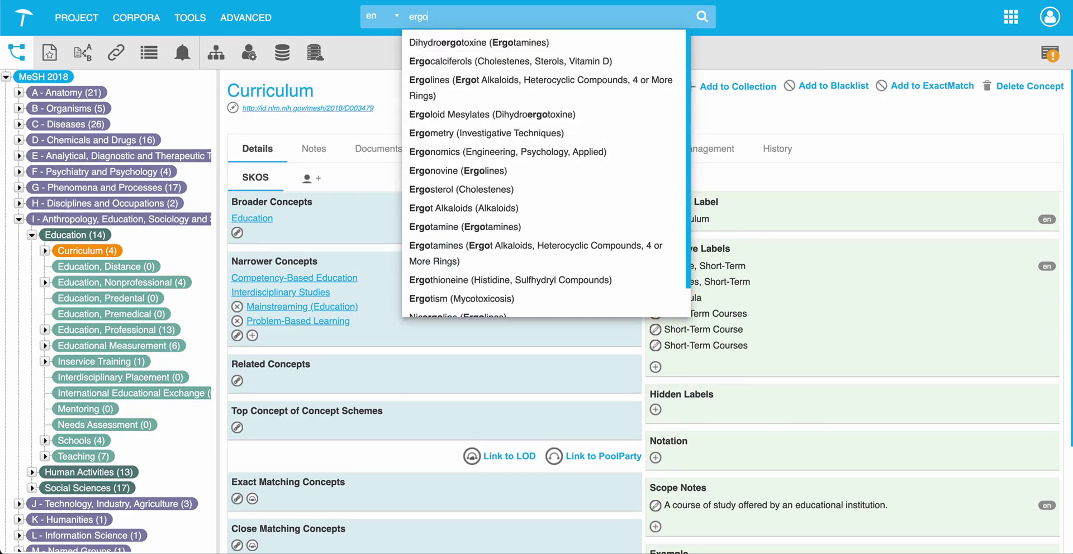
click(453, 62)
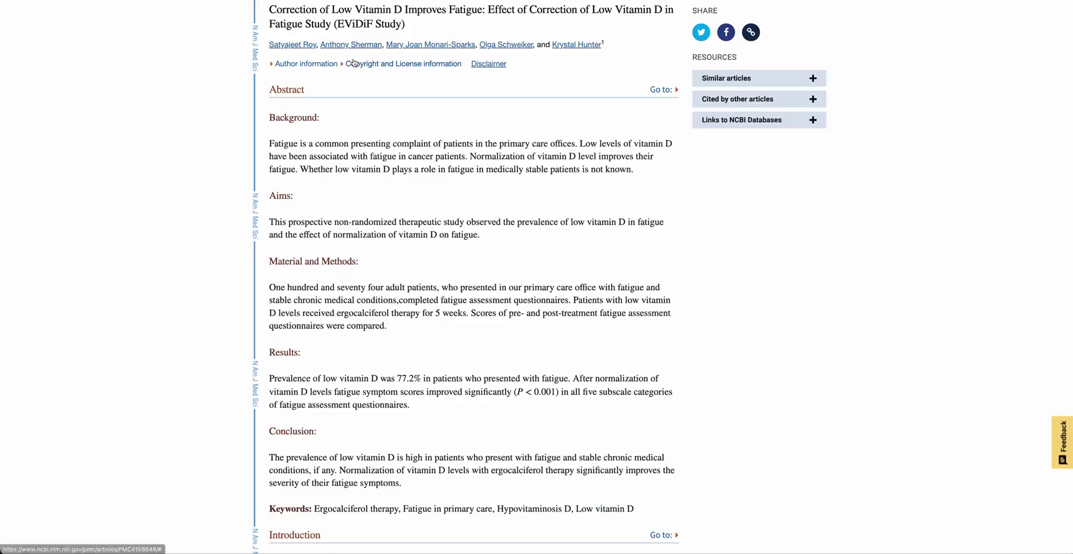
Scroll the PMC vitamin D and fatigue article to its abstract and highlight 'Ergocalciferol therapy'.
scroll(354, 62, up, 2)
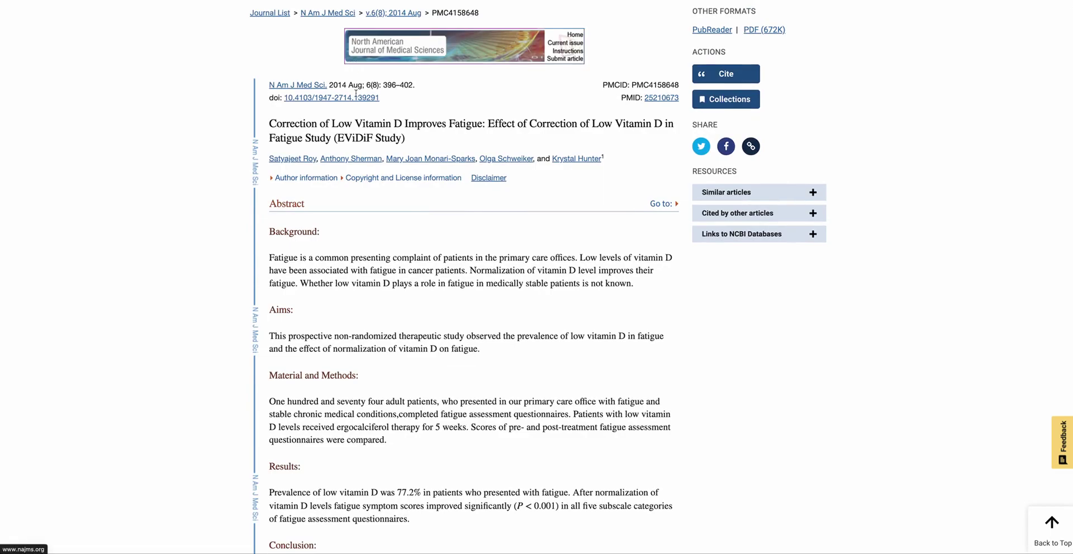
scroll(375, 163, down, 4)
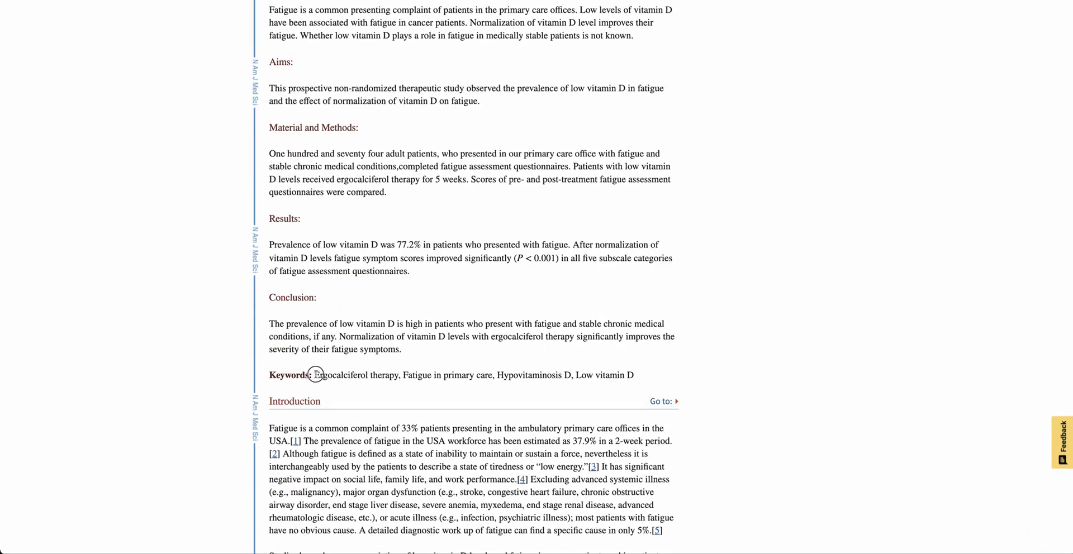
drag(313, 373, 387, 373)
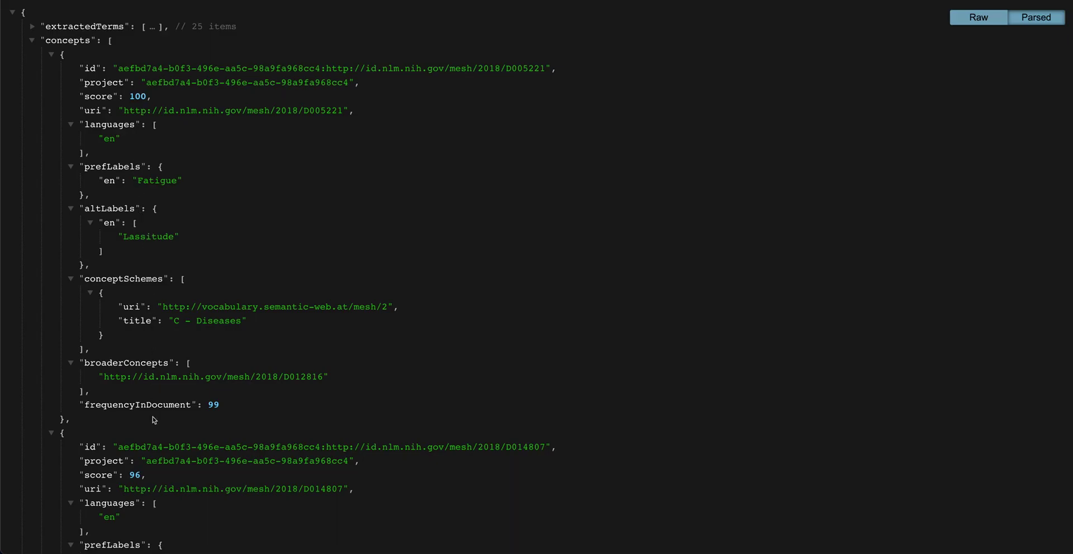
Scroll the Extractor API JSON to the concepts array, led by Fatigue with score 100.
scroll(153, 417, down, 3)
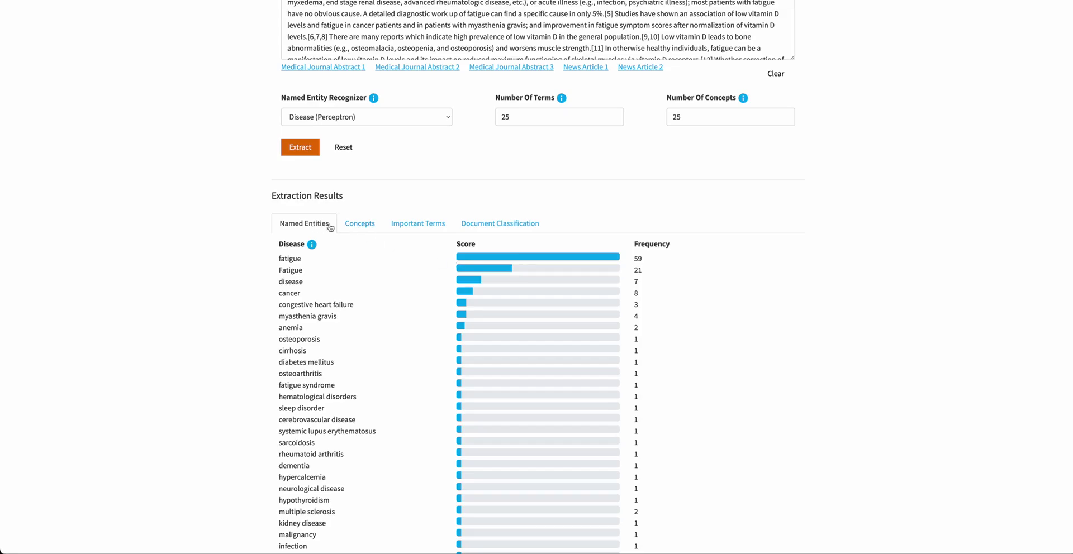
Review the Concepts, Important Terms, Document Classification and Named Entities results, then move to healthdirect.
click(354, 226)
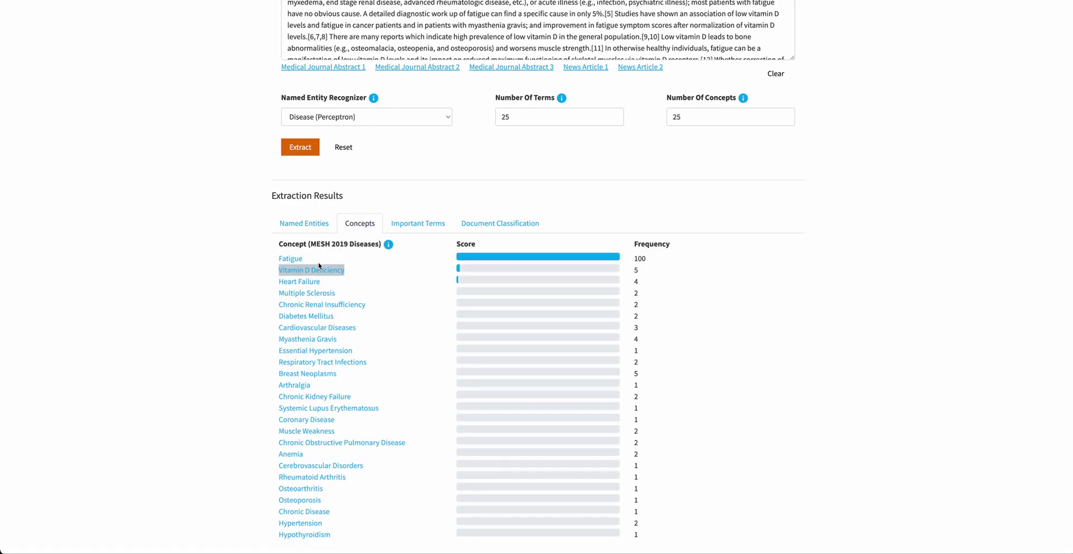
click(431, 226)
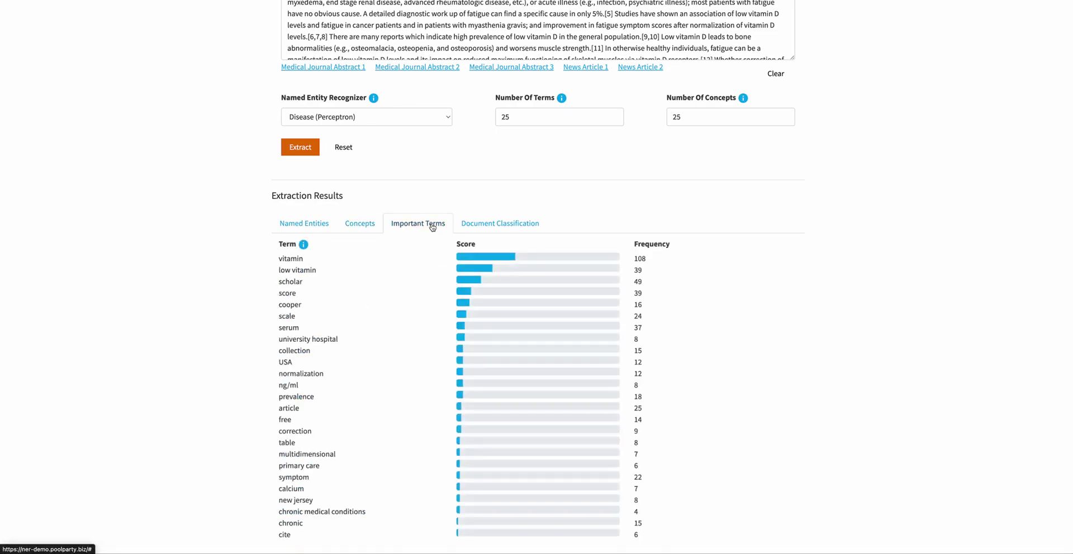
click(473, 224)
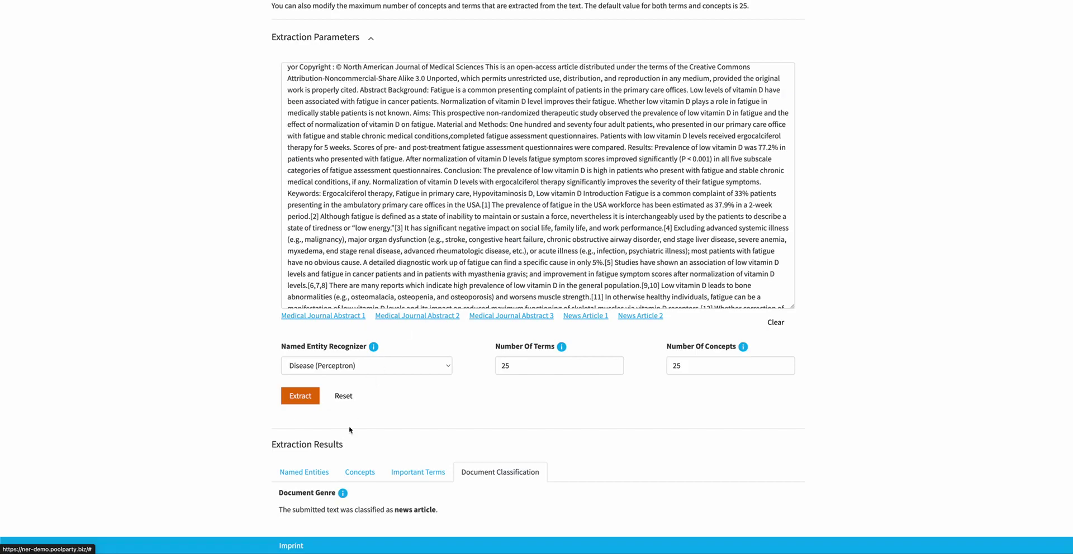
click(310, 474)
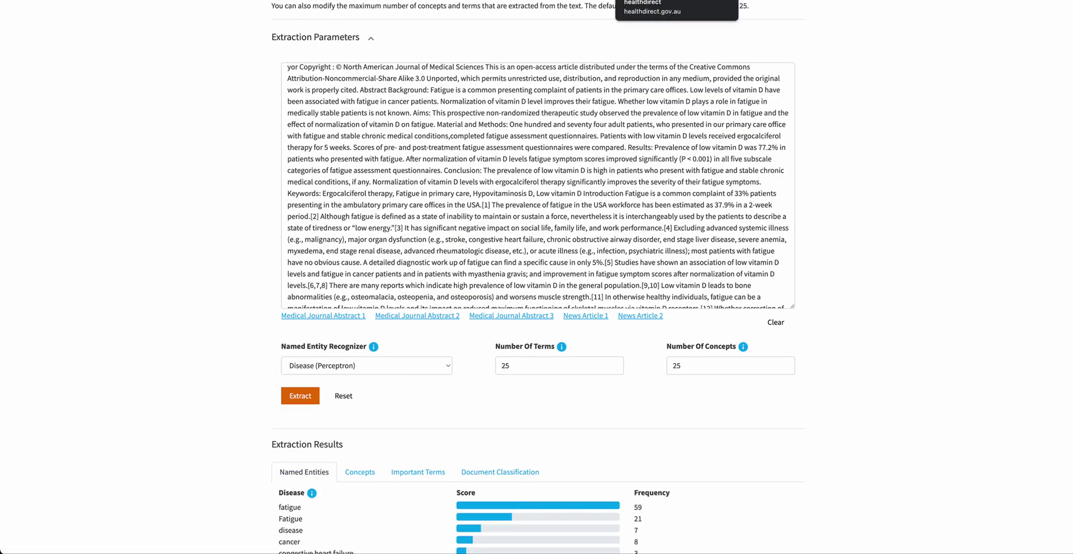
click(676, 0)
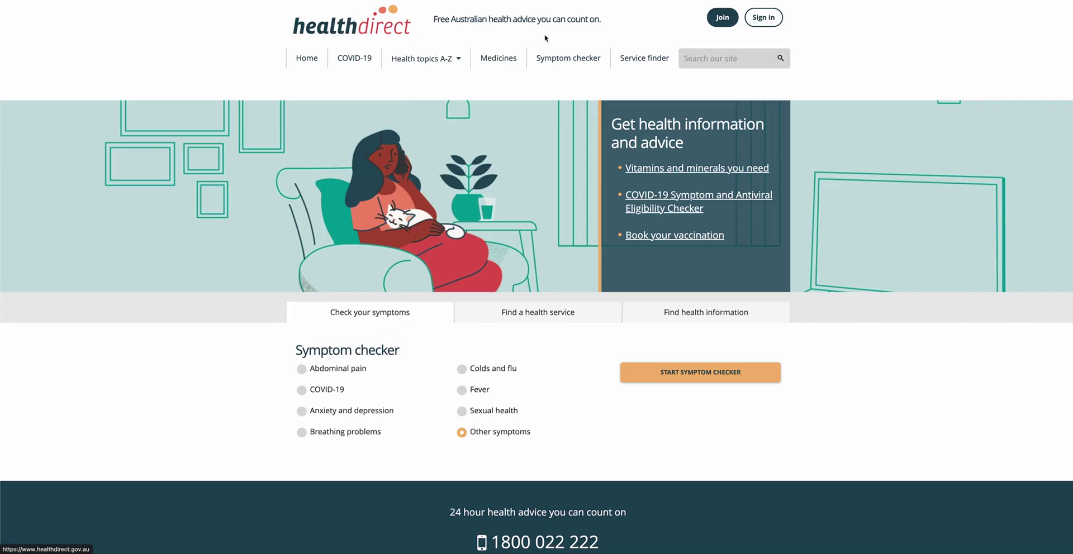
Search the healthdirect site for 'ergo' and pick ergocalciferol from the suggestions.
click(710, 56)
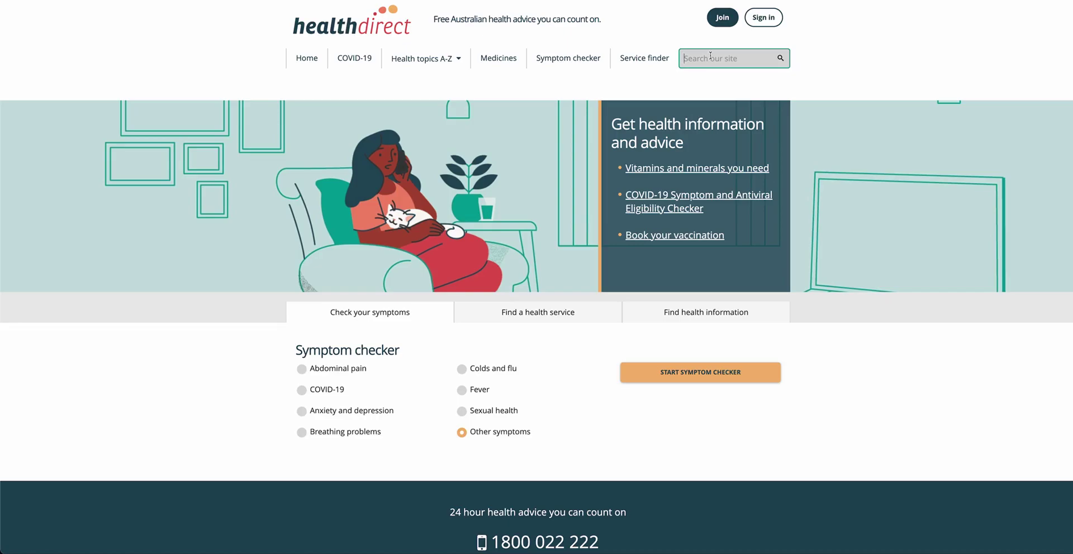
text(ergo)
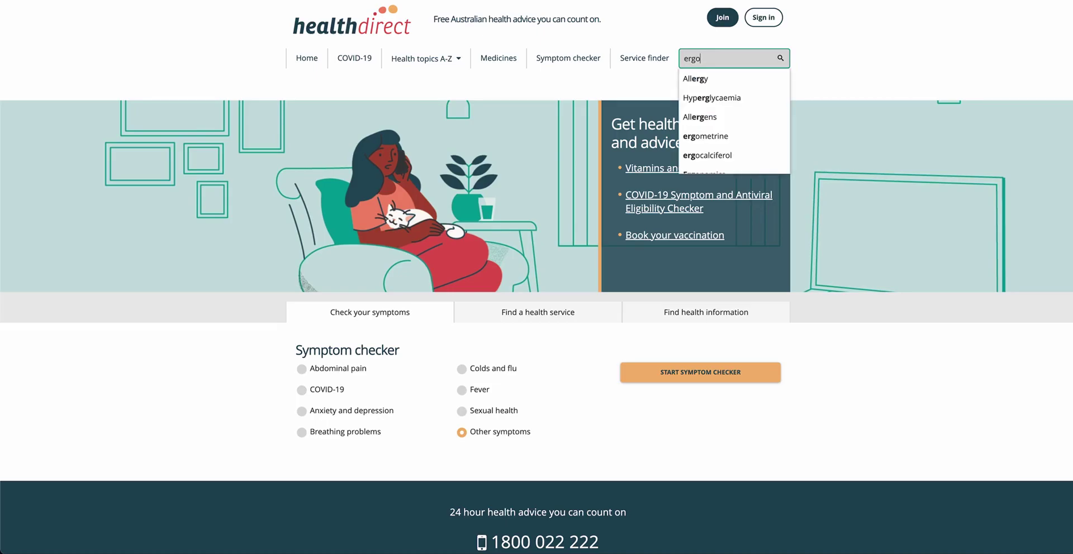
click(716, 155)
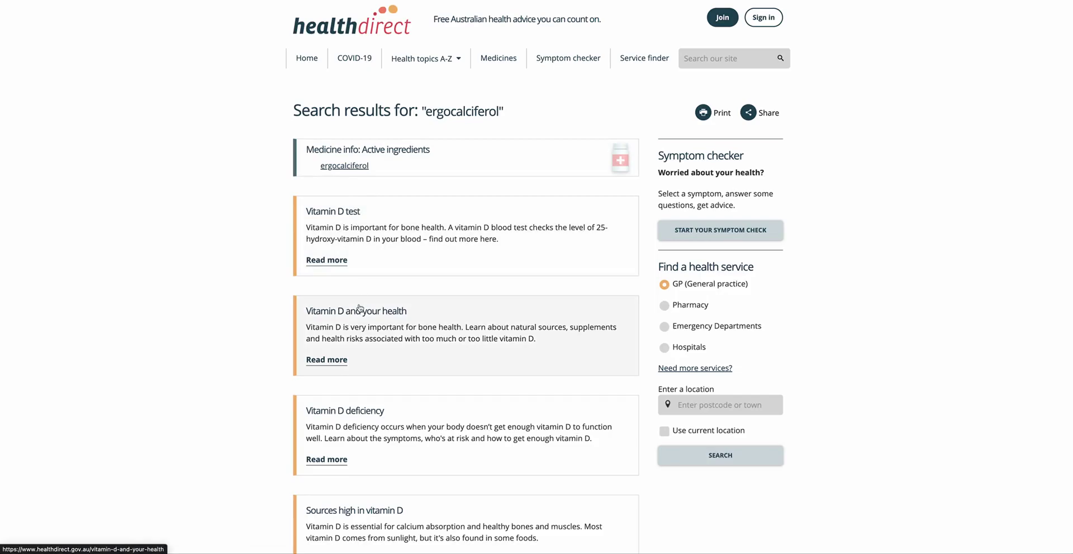
Open the Vitamin D test result and scroll down through the article.
click(375, 225)
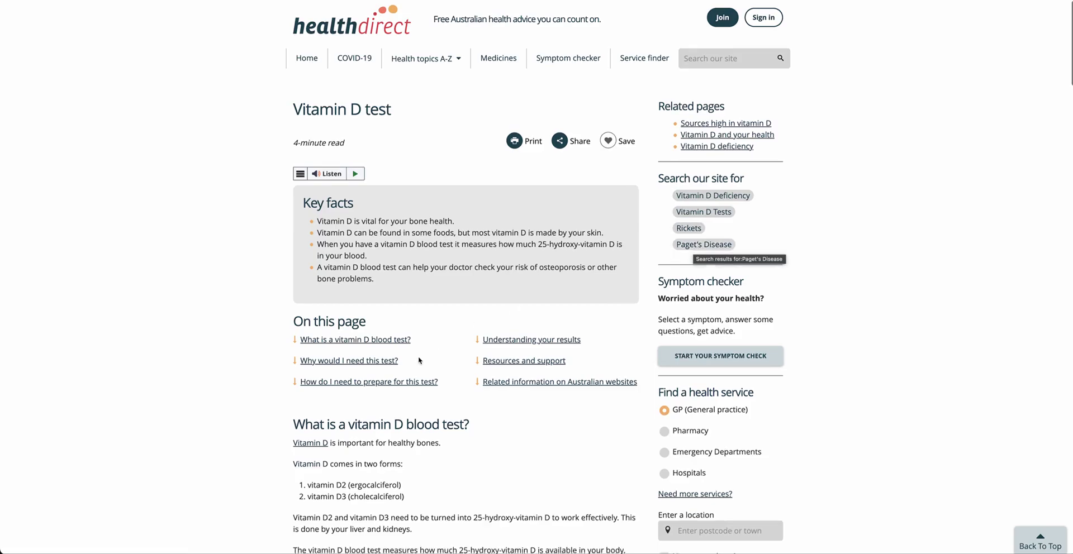
scroll(419, 359, down, 2)
scroll(418, 357, down, 2)
scroll(418, 356, down, 3)
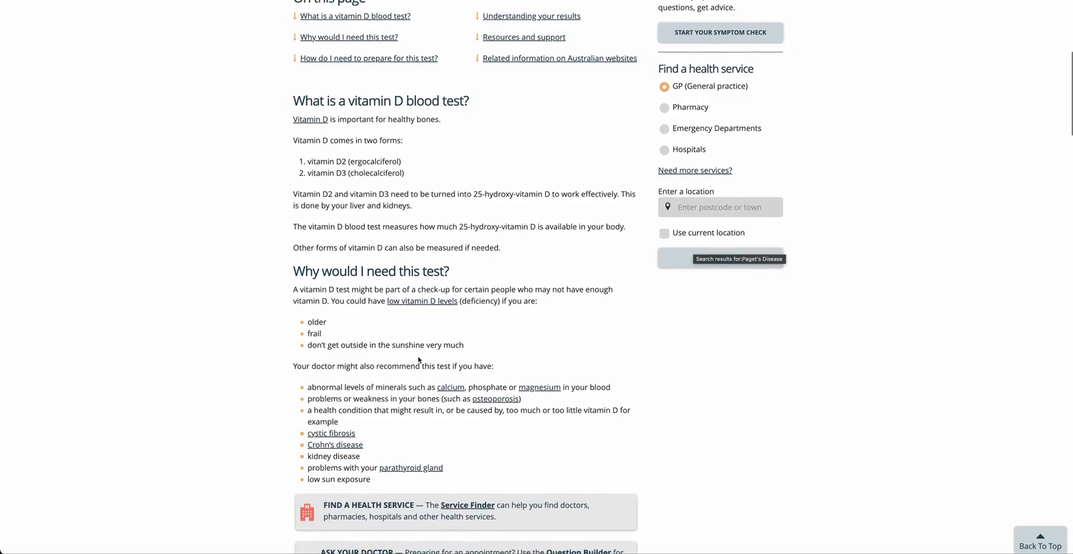
scroll(418, 357, down, 1)
scroll(418, 357, down, 4)
scroll(418, 357, down, 9)
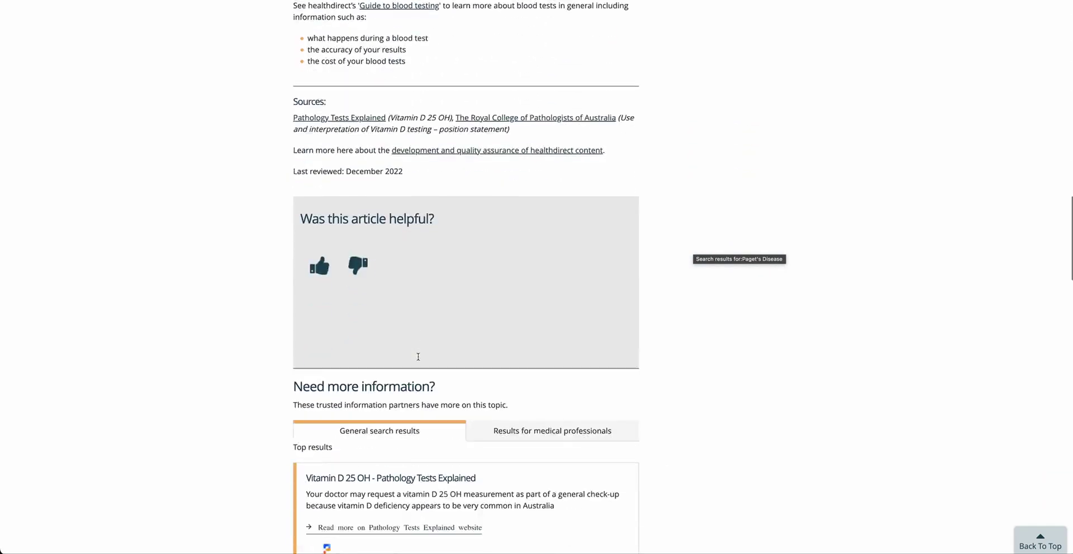
scroll(419, 358, down, 2)
scroll(419, 360, down, 1)
scroll(419, 361, down, 1)
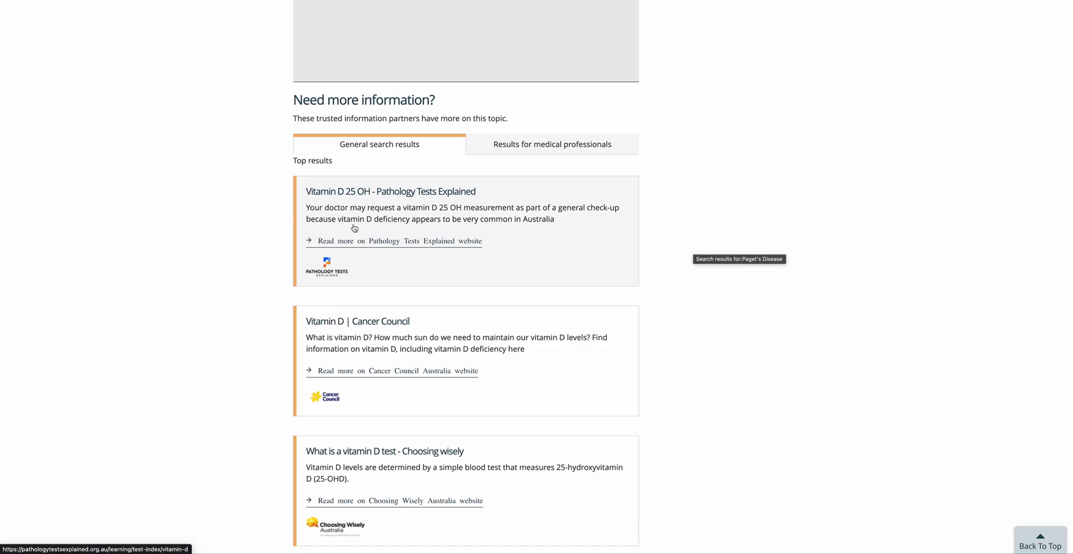
Switch to results for medical professionals, back to general search results, and scroll up.
click(506, 145)
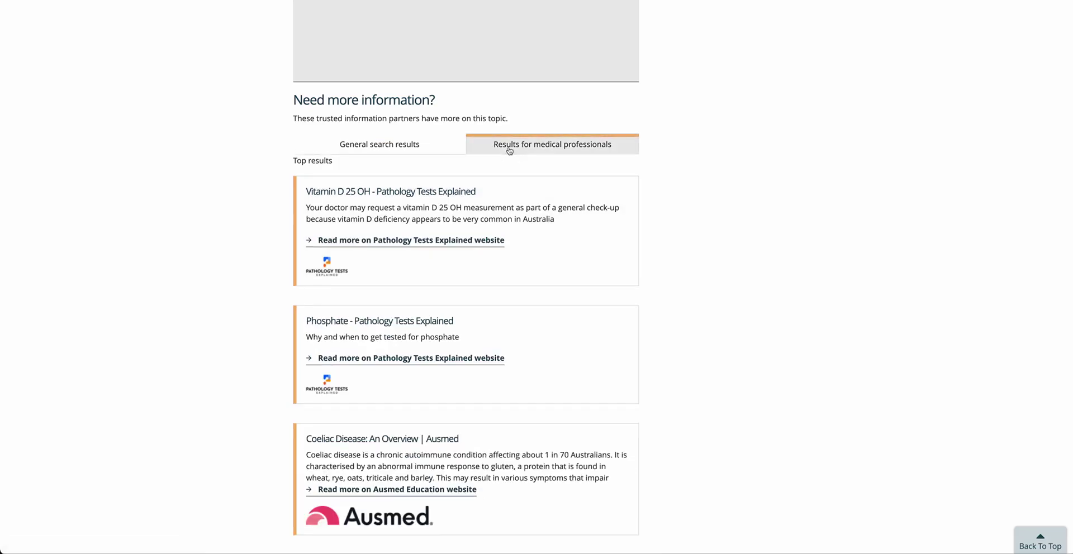
click(432, 147)
scroll(432, 147, up, 3)
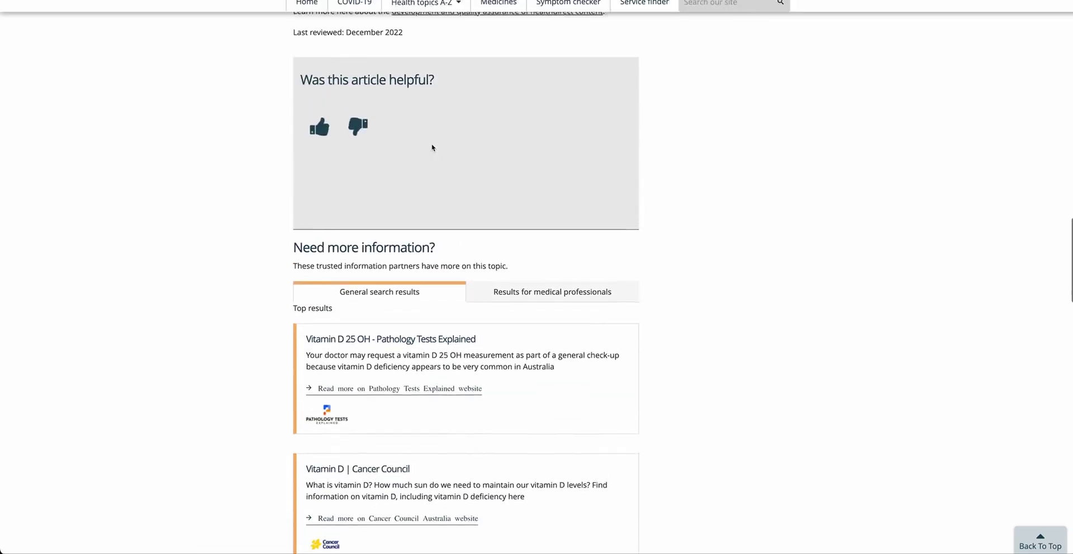
scroll(432, 148, up, 10)
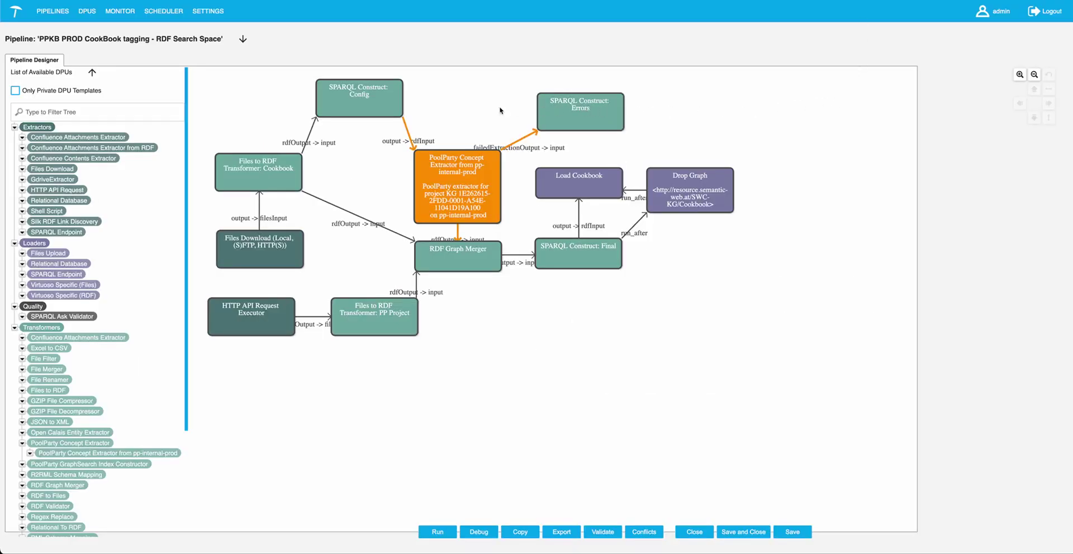
mouse_move(452, 256)
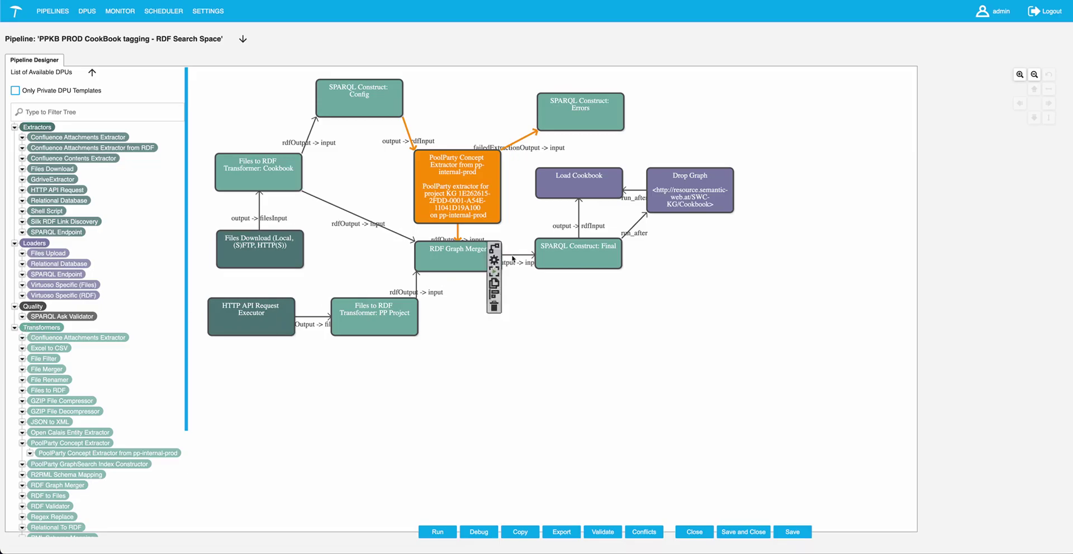
Review the PoolParty Concept Extractor node's DPU configuration and save it.
double_click(456, 190)
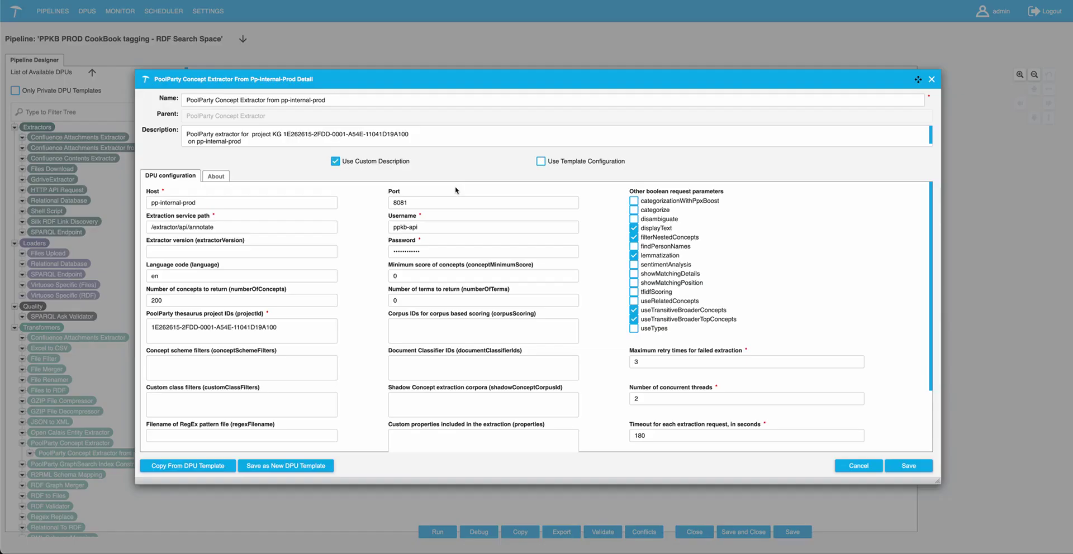
click(890, 468)
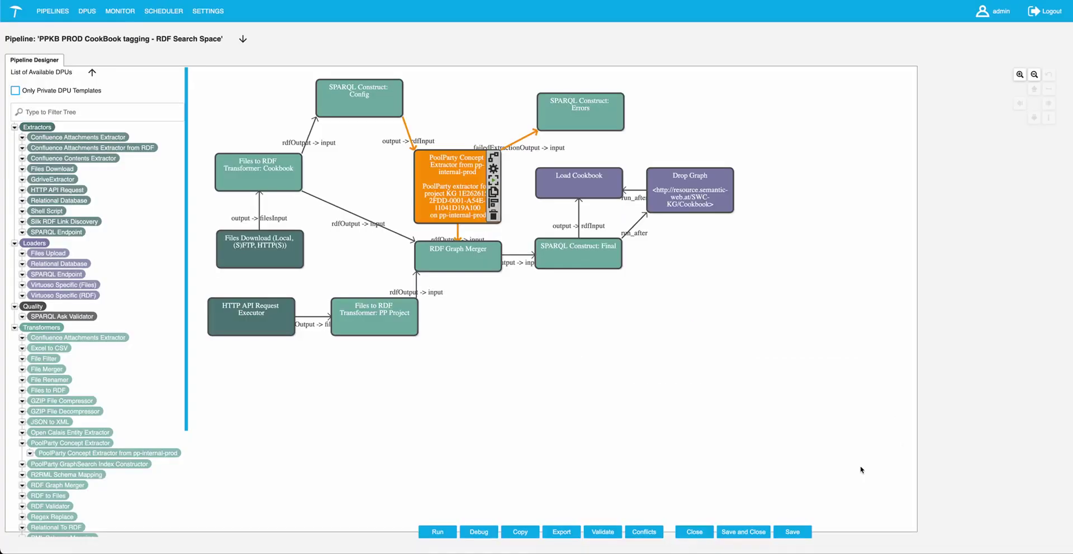